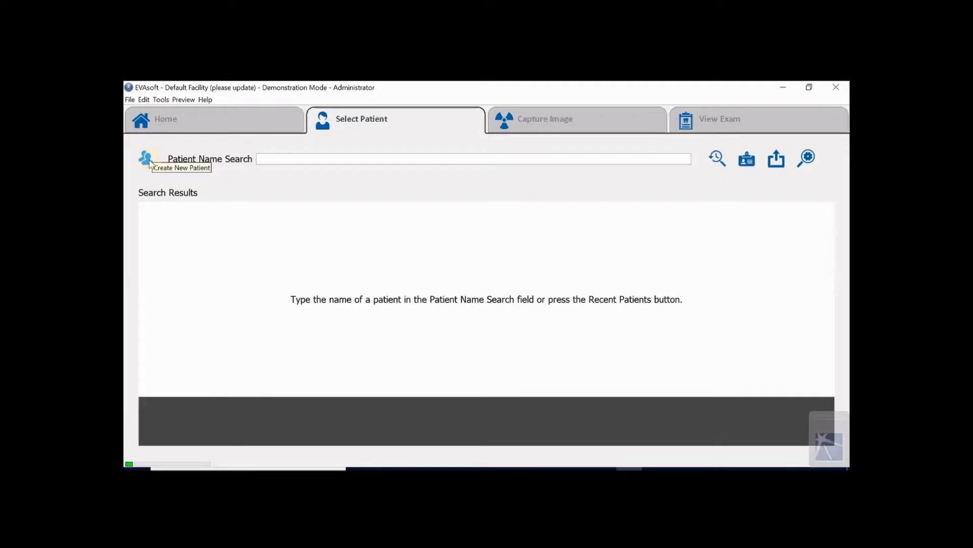
# - Search patient names for 'smith', list recent patients, and choose john smith to show his studies
pyautogui.click(150, 163)
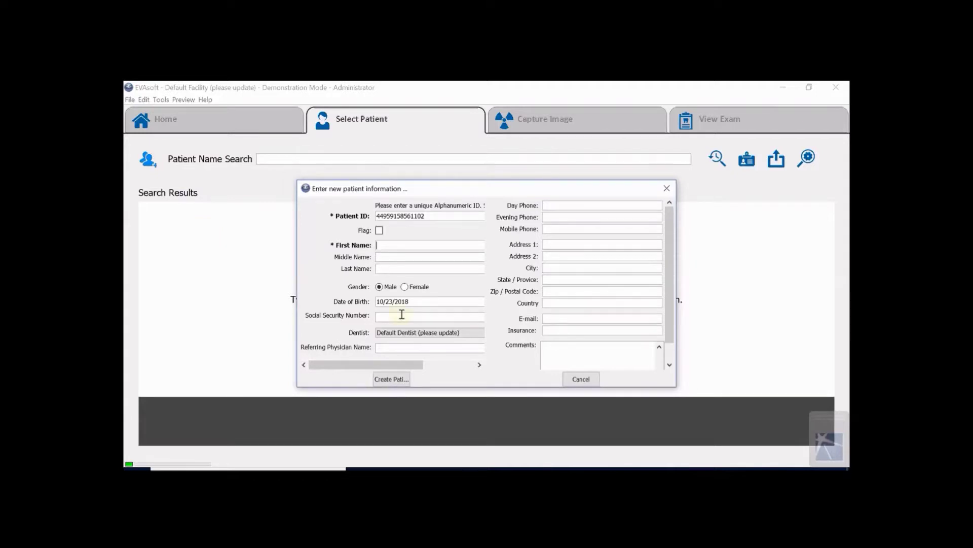
pyautogui.click(581, 379)
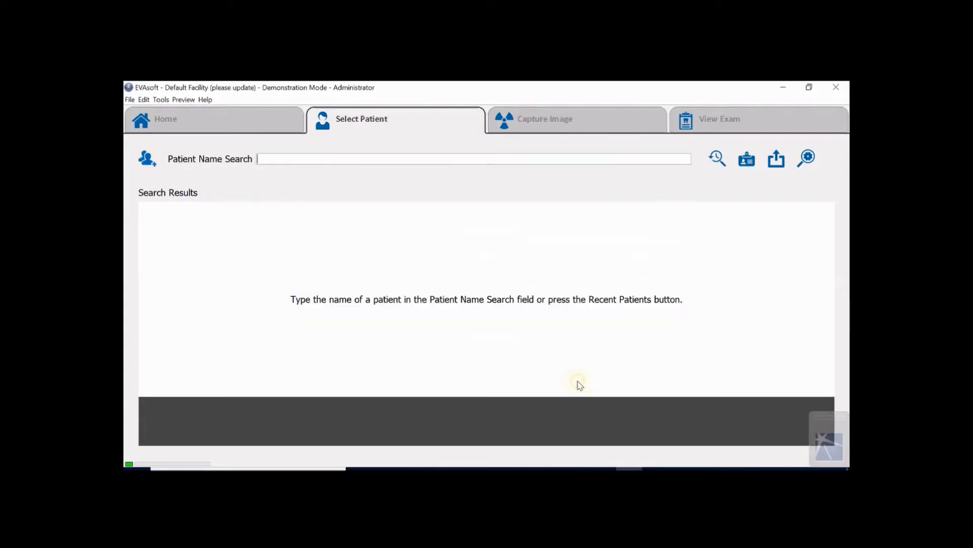
pyautogui.click(276, 159)
pyautogui.write('smith')
pyautogui.press('Return')
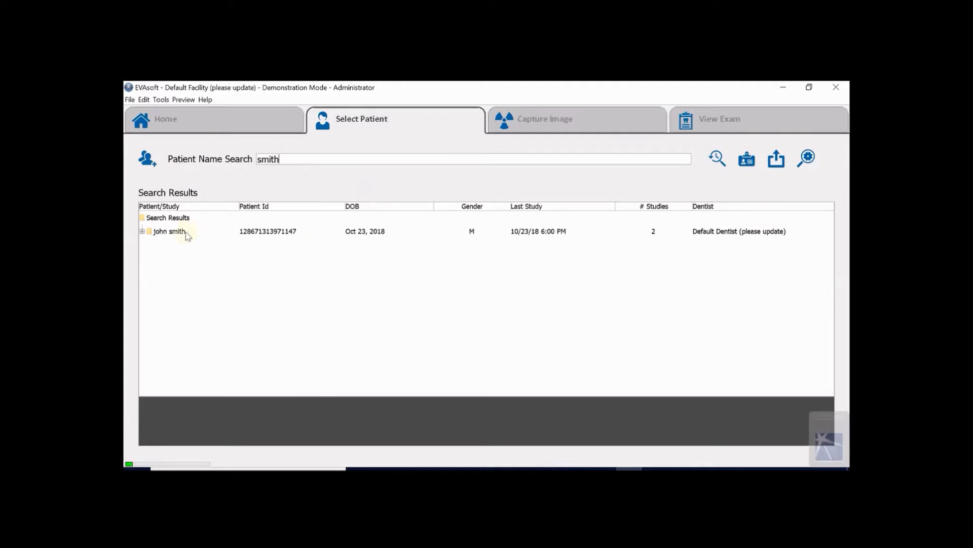
pyautogui.click(717, 158)
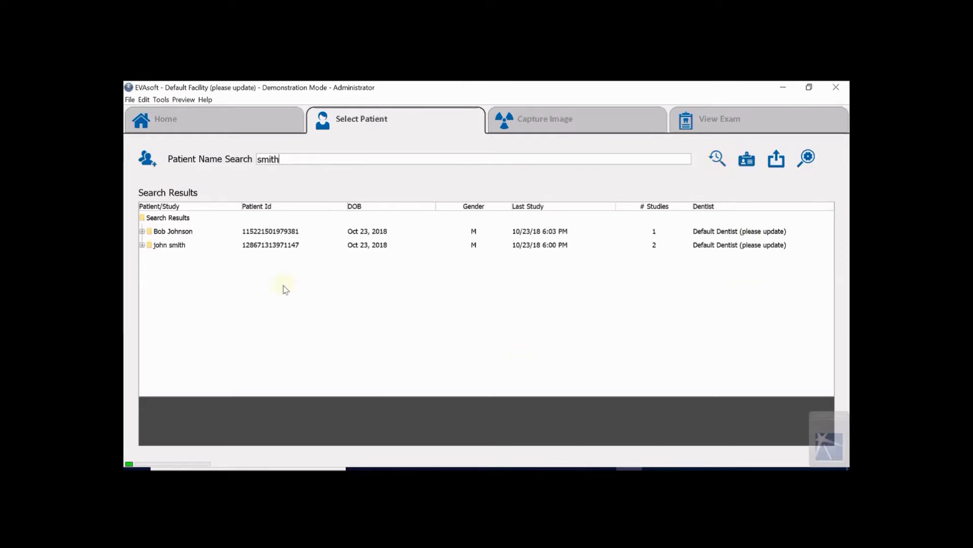
pyautogui.doubleClick(178, 247)
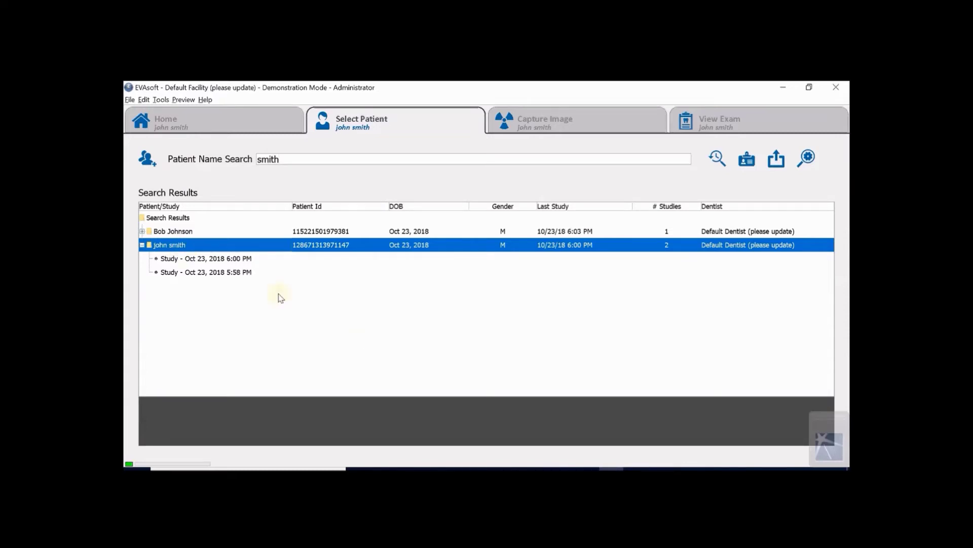
# - Select john smith's Oct 23, 2018 6:00 PM study to show its X-ray images
pyautogui.click(221, 264)
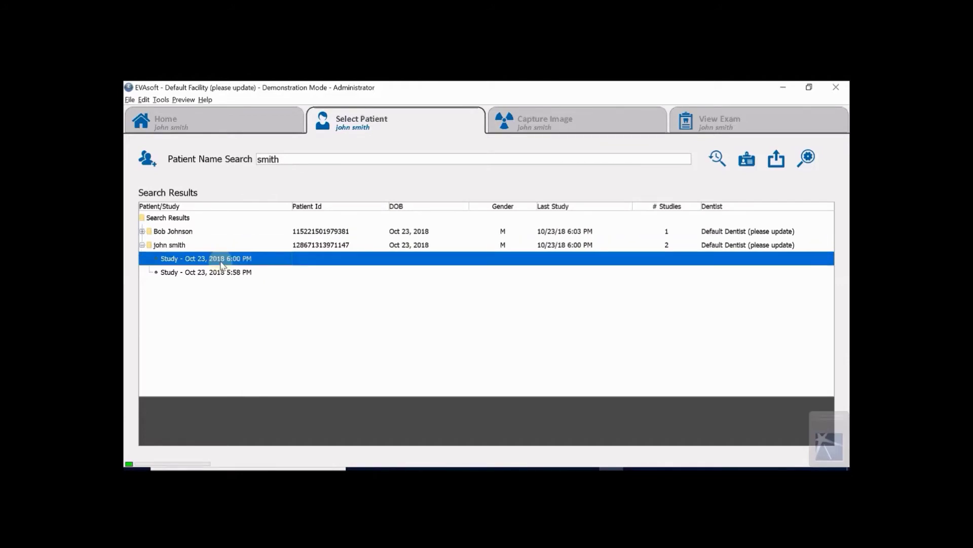